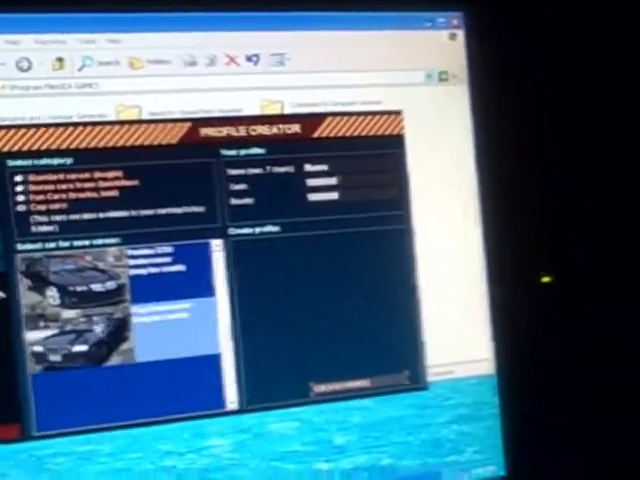
scroll(120, 320, "down", 3)
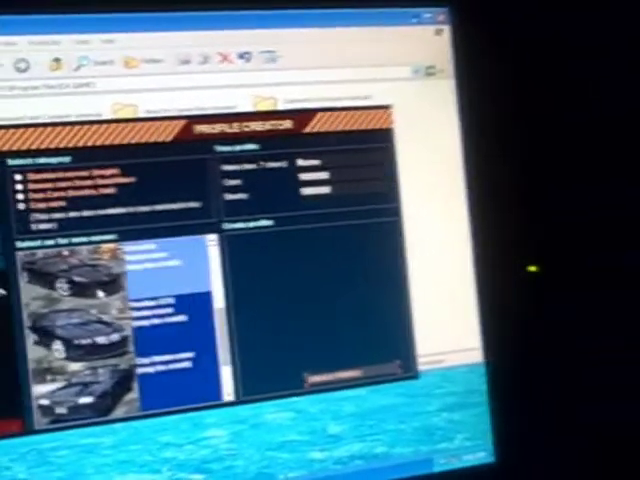